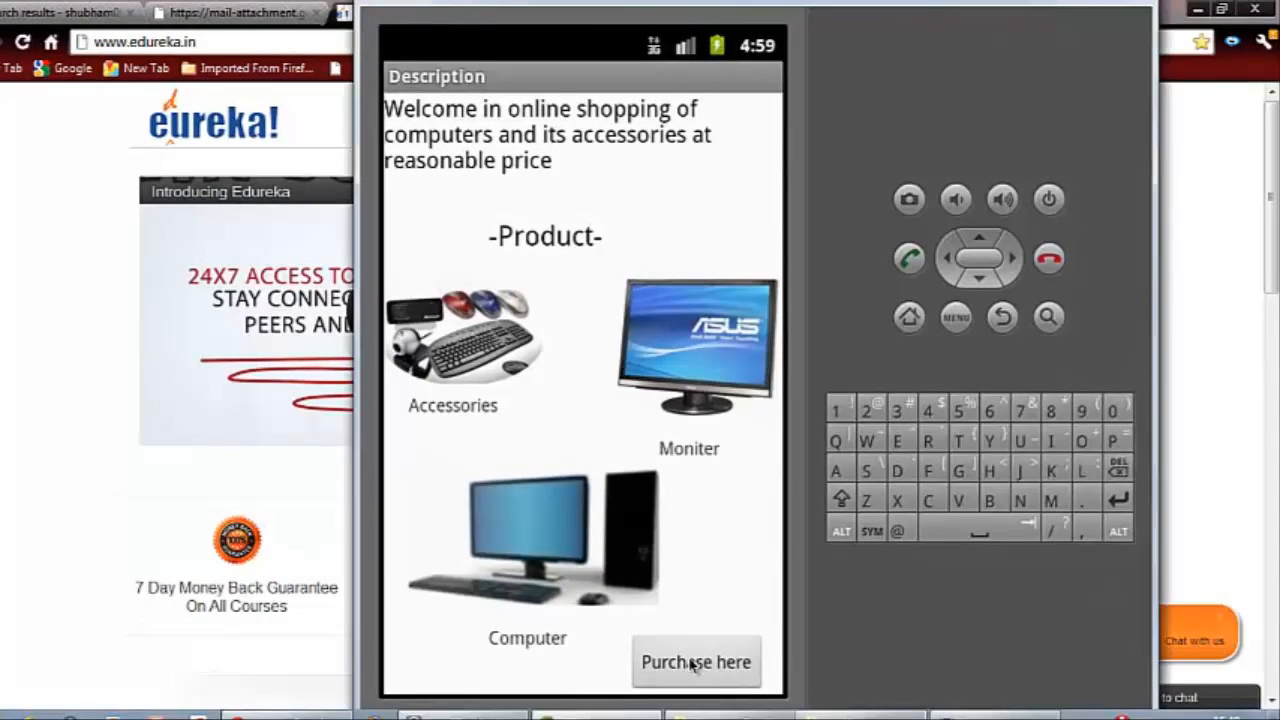
Step: Add a Trumbull 200 from the Computers category to the cart, totaling $1064.99 with 6.5% tax
{"action": "left_click", "coordinate": [691, 664]}
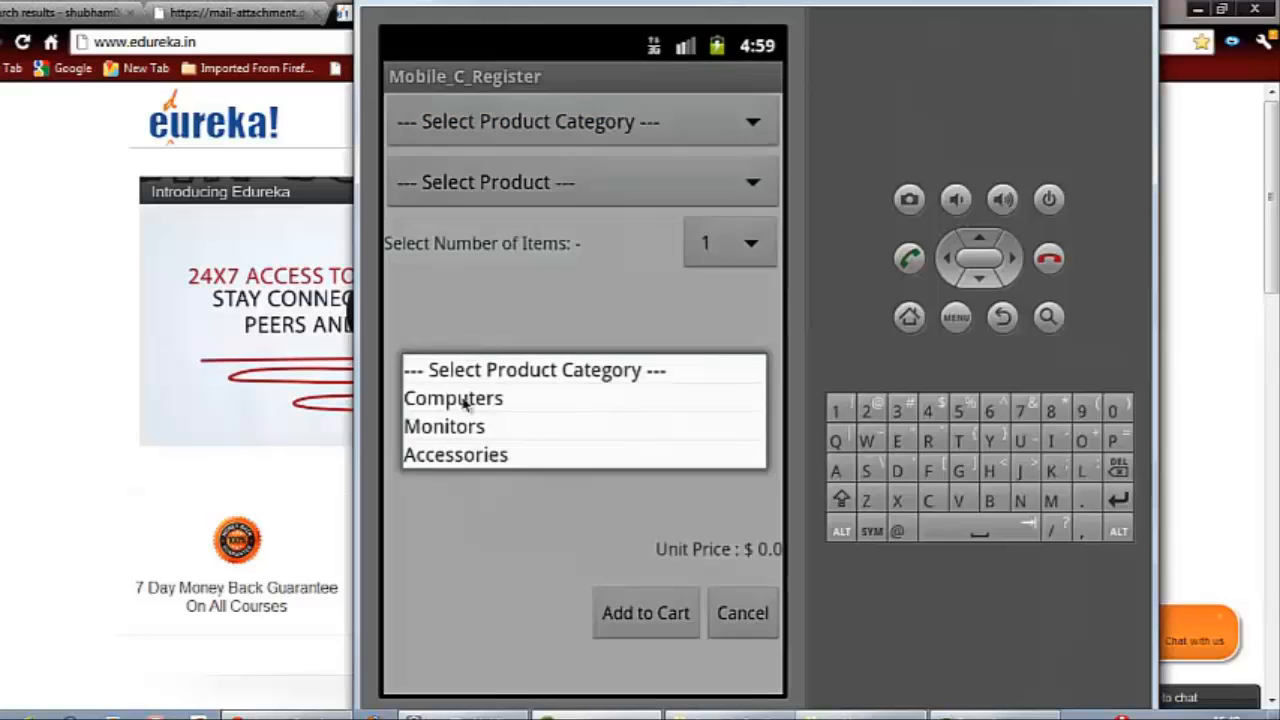
{"action": "left_click", "coordinate": [466, 402]}
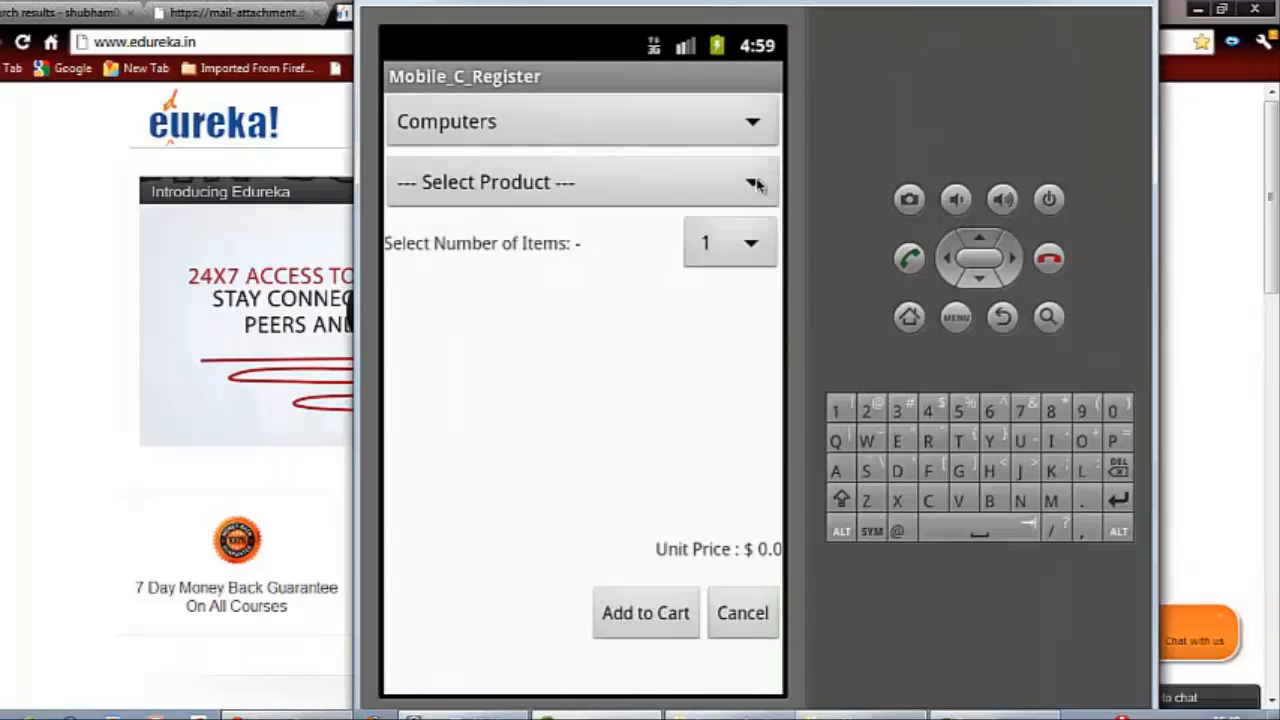
{"action": "left_click", "coordinate": [757, 185]}
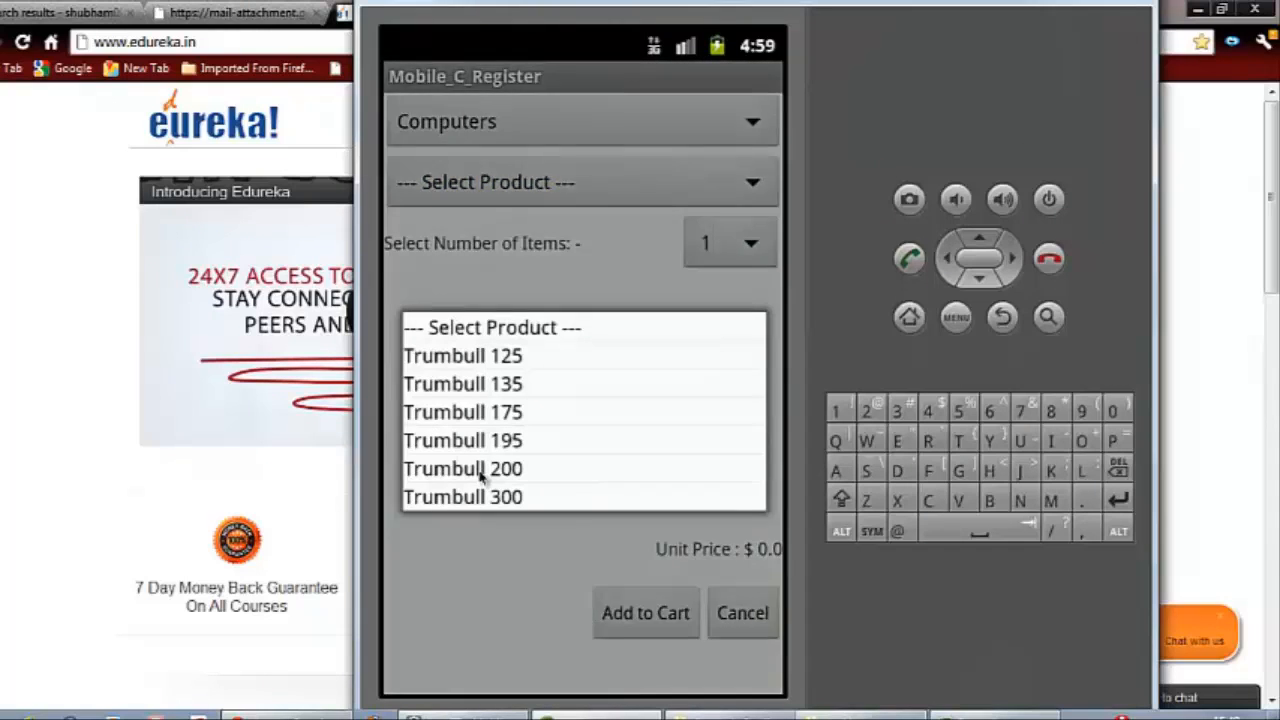
{"action": "left_click", "coordinate": [481, 470]}
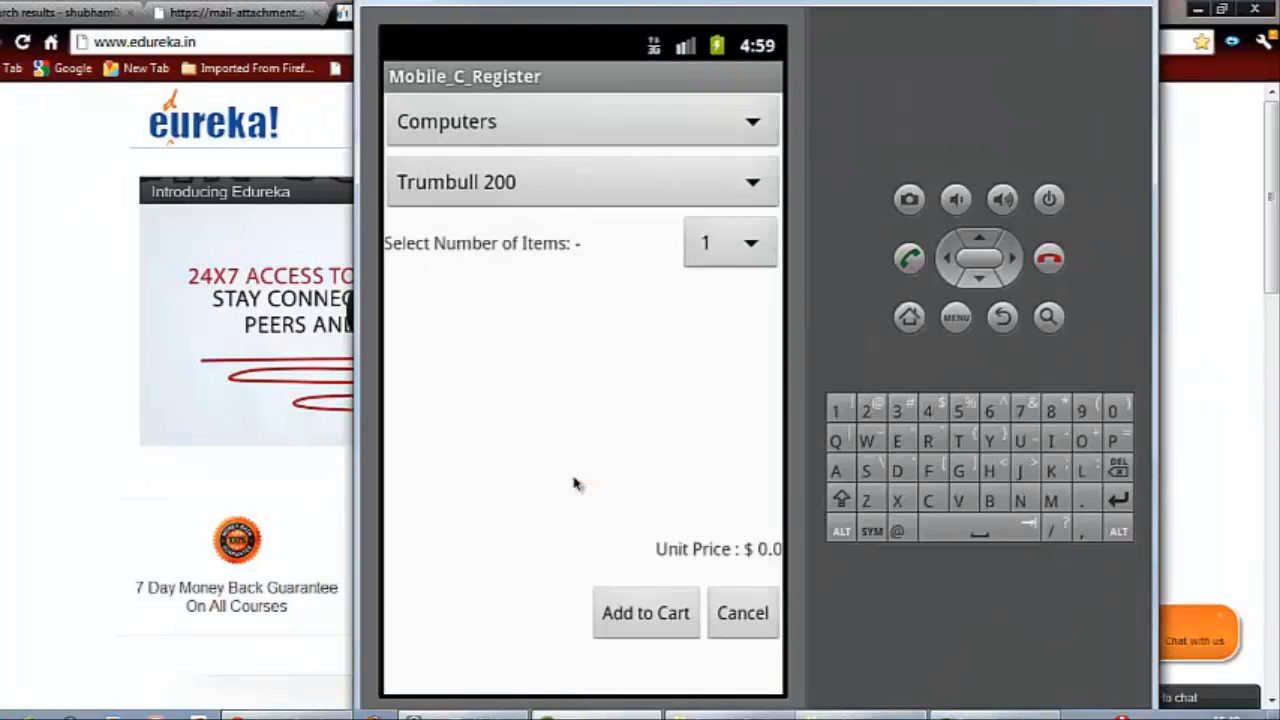
{"action": "left_click", "coordinate": [653, 612]}
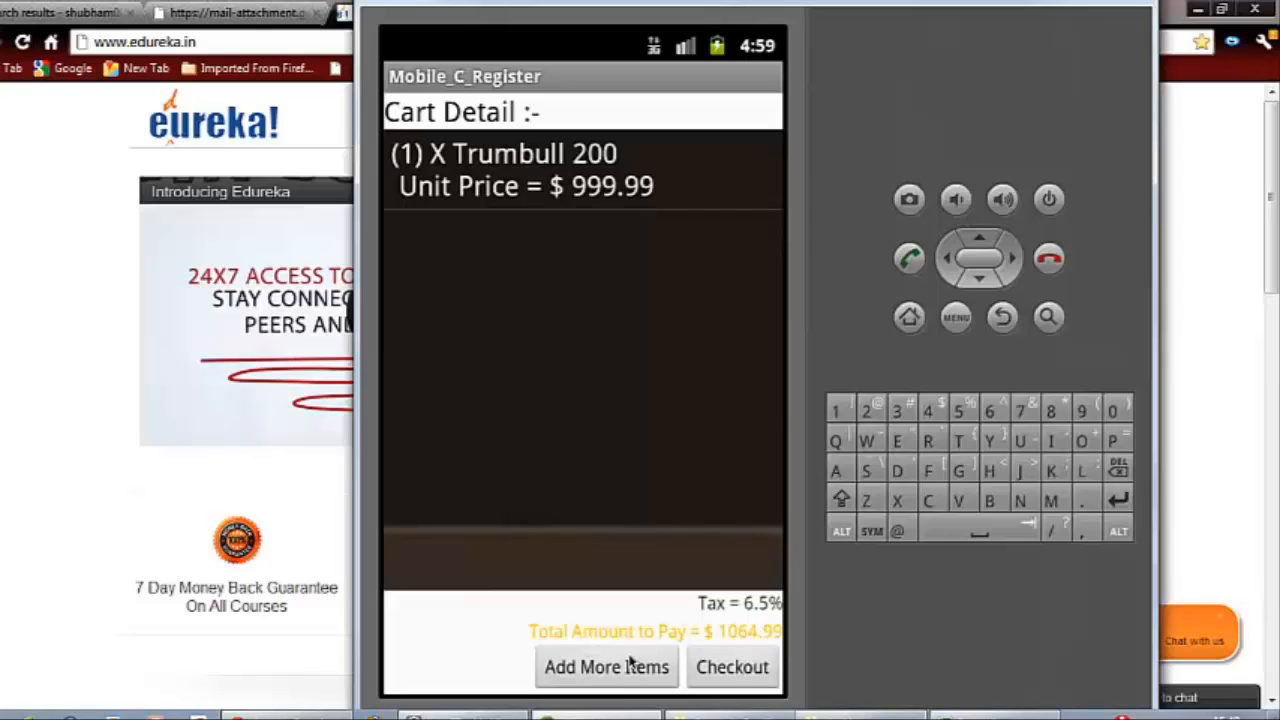
Step: Add a Trumbull 29" Monitor at $499.99 from the Monitors category, raising the total to $1597.48
{"action": "left_click", "coordinate": [630, 667]}
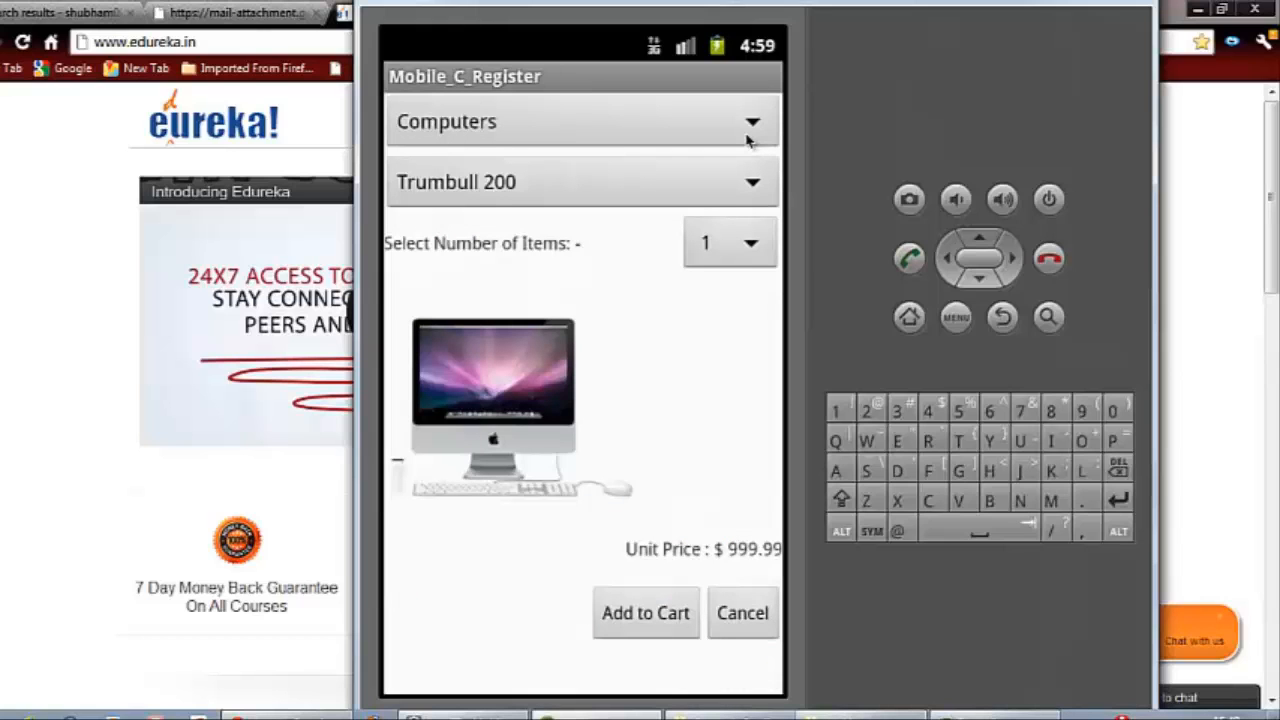
{"action": "left_click", "coordinate": [748, 130]}
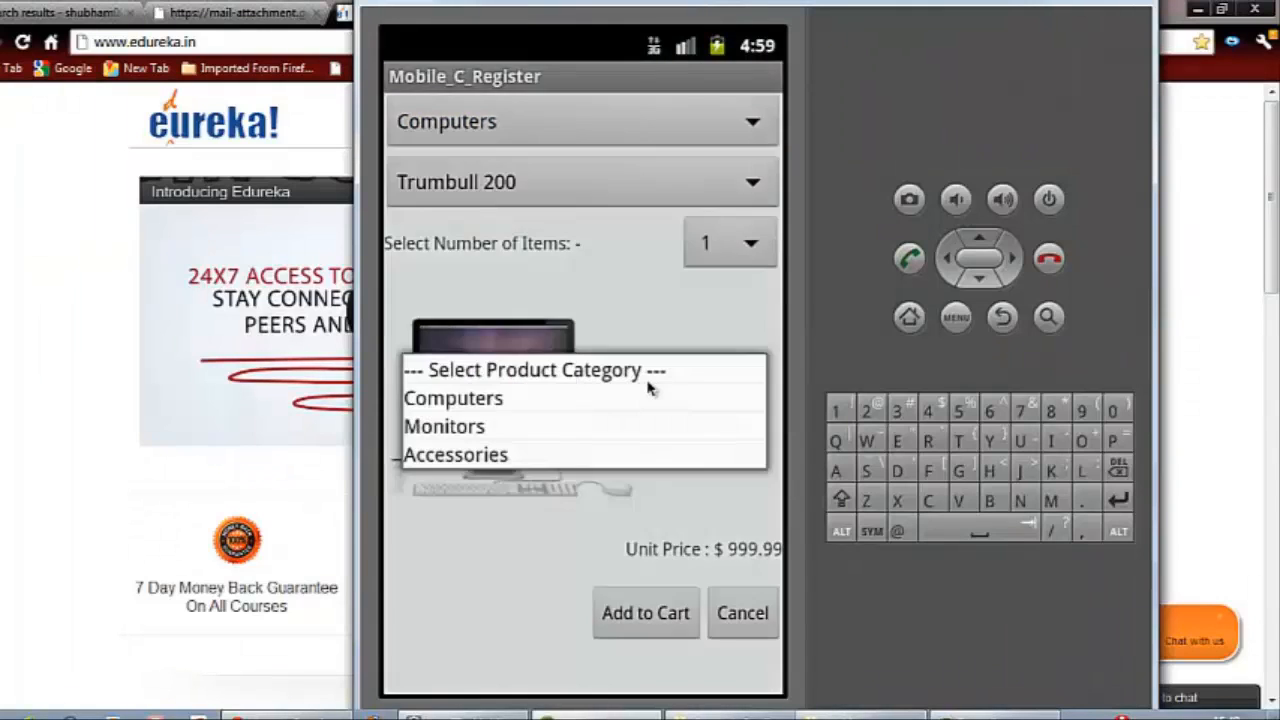
{"action": "left_click", "coordinate": [476, 432]}
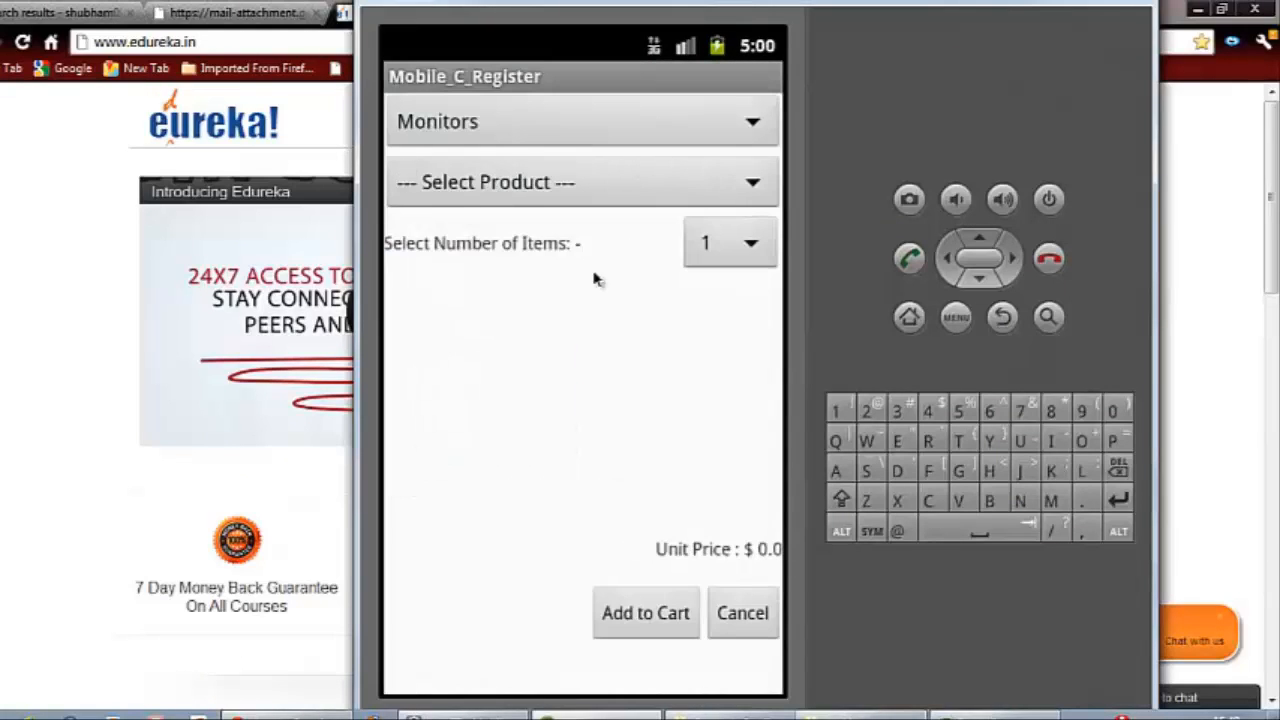
{"action": "key", "text": "Down"}
{"action": "key", "text": "Return"}
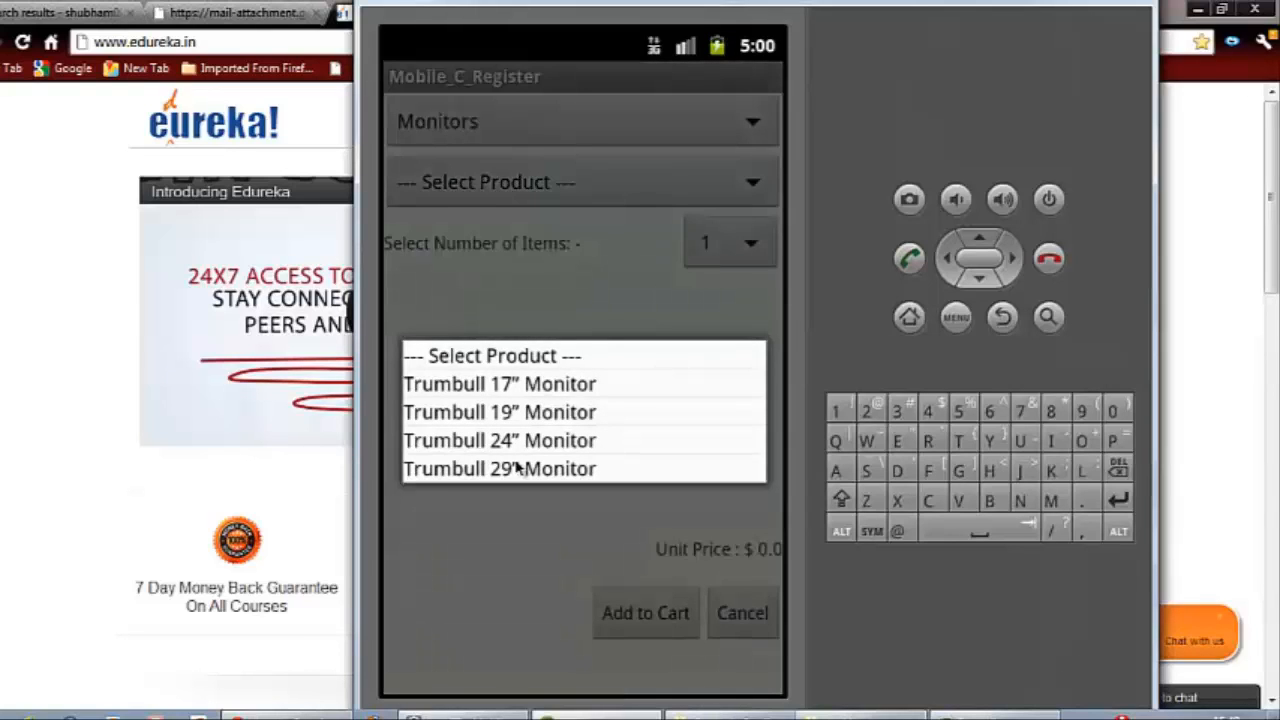
{"action": "left_click", "coordinate": [519, 468]}
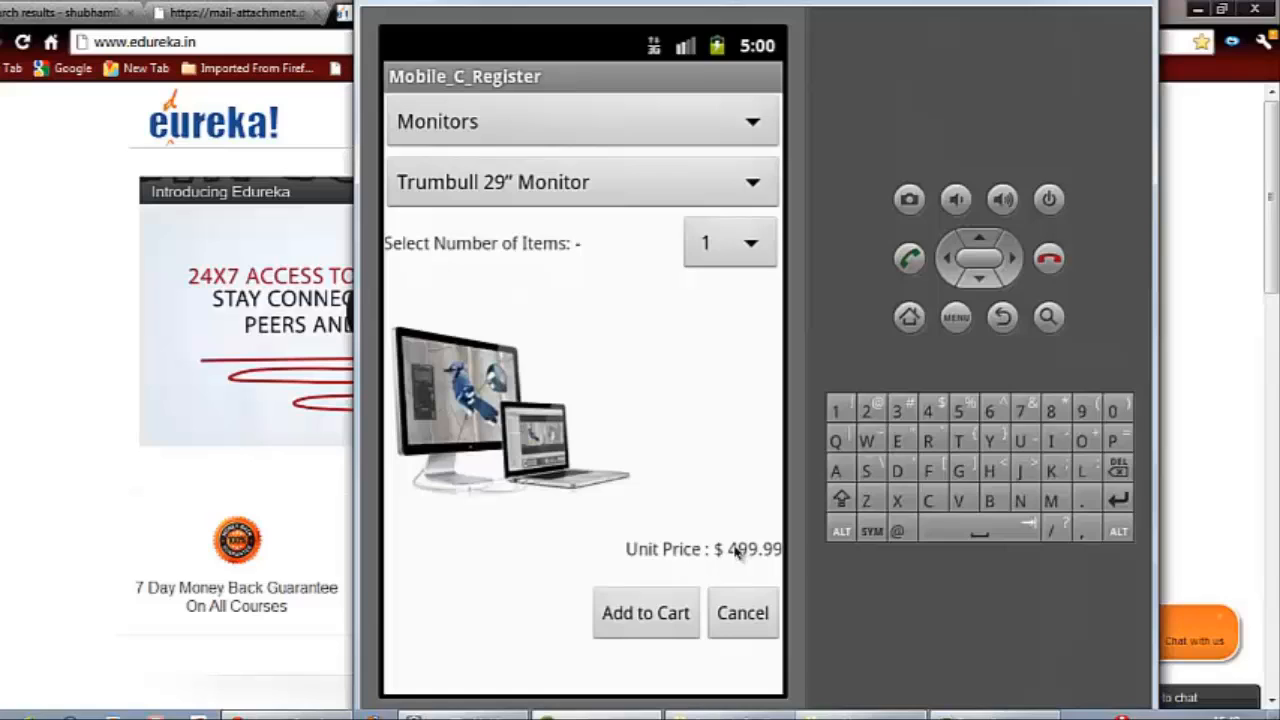
{"action": "left_click", "coordinate": [649, 614]}
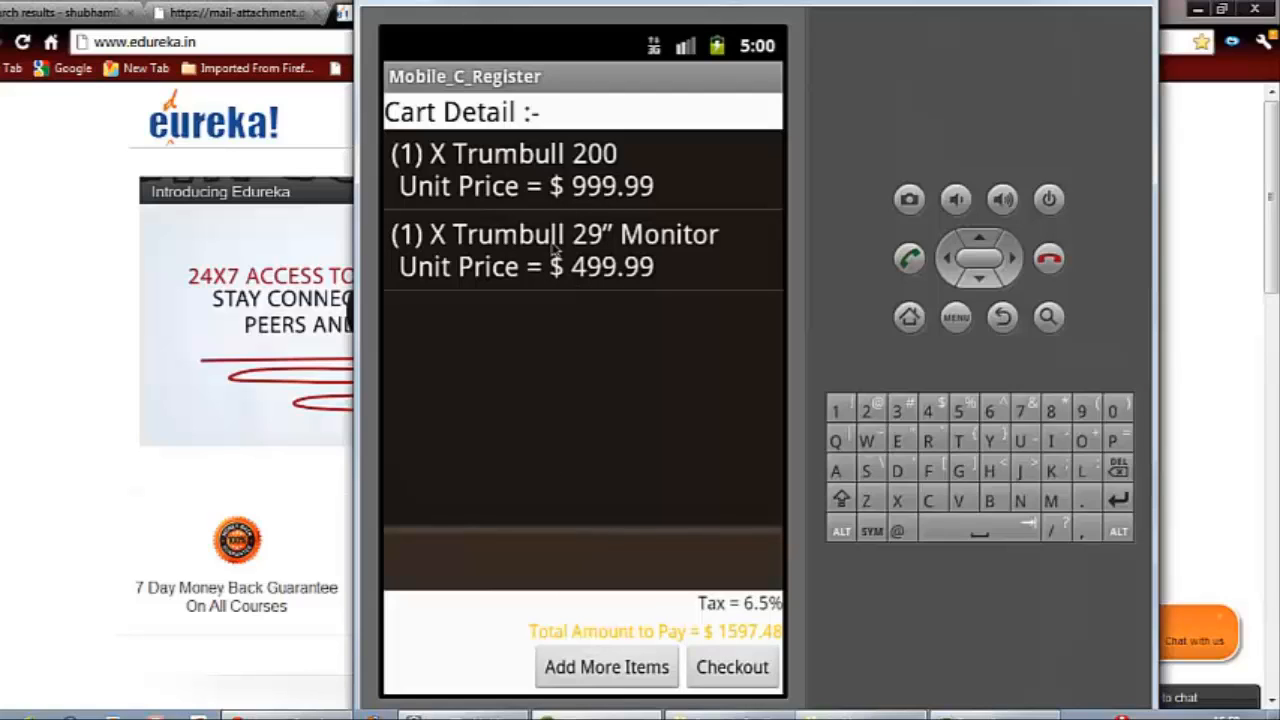
Step: Delete the Trumbull 29" Monitor from the cart, leaving a $1064.99 total
{"action": "left_click", "coordinate": [555, 250]}
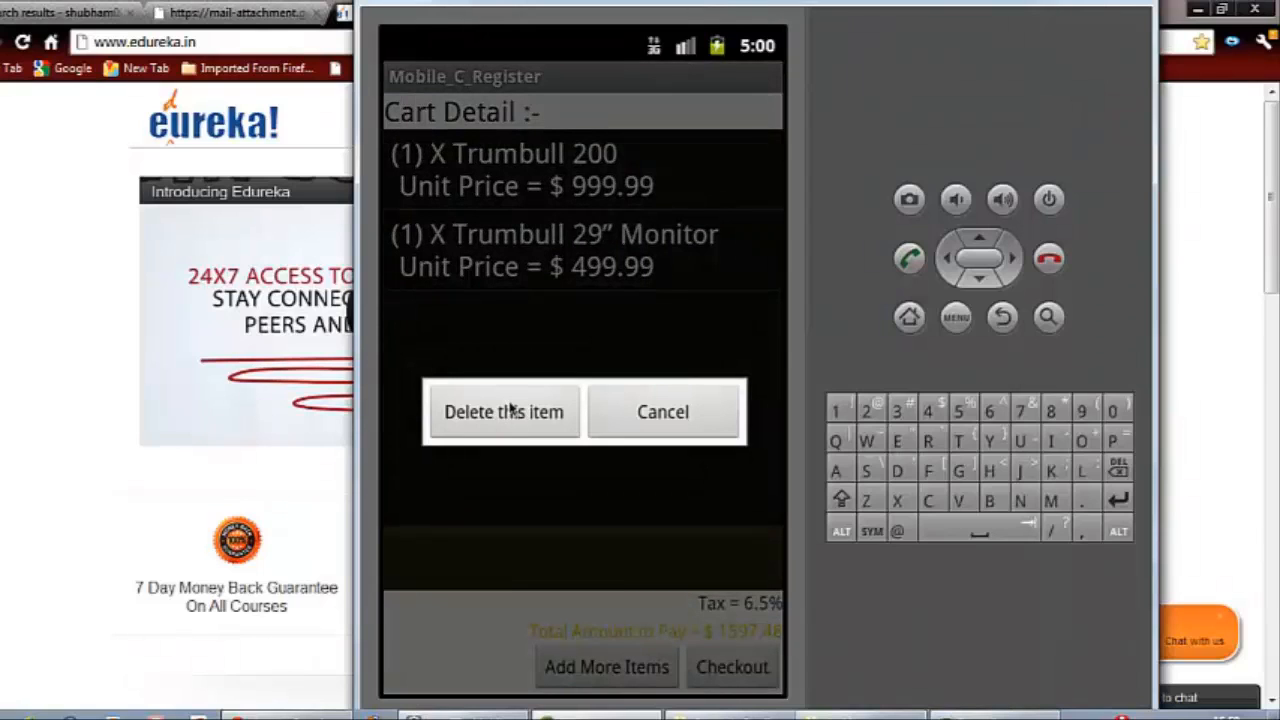
{"action": "left_click", "coordinate": [513, 408]}
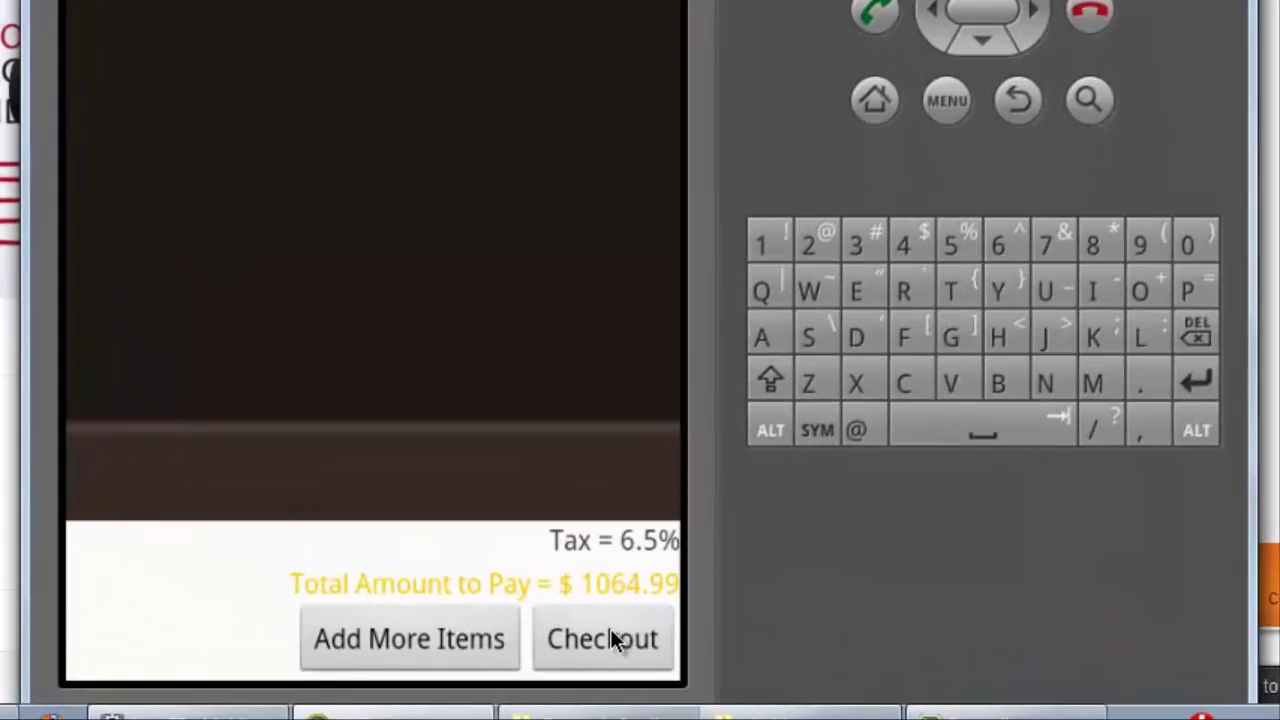
Step: Proceed to checkout and enter 'sh' as the start of the Full name via the multi-tap keypad
{"action": "left_click", "coordinate": [741, 681]}
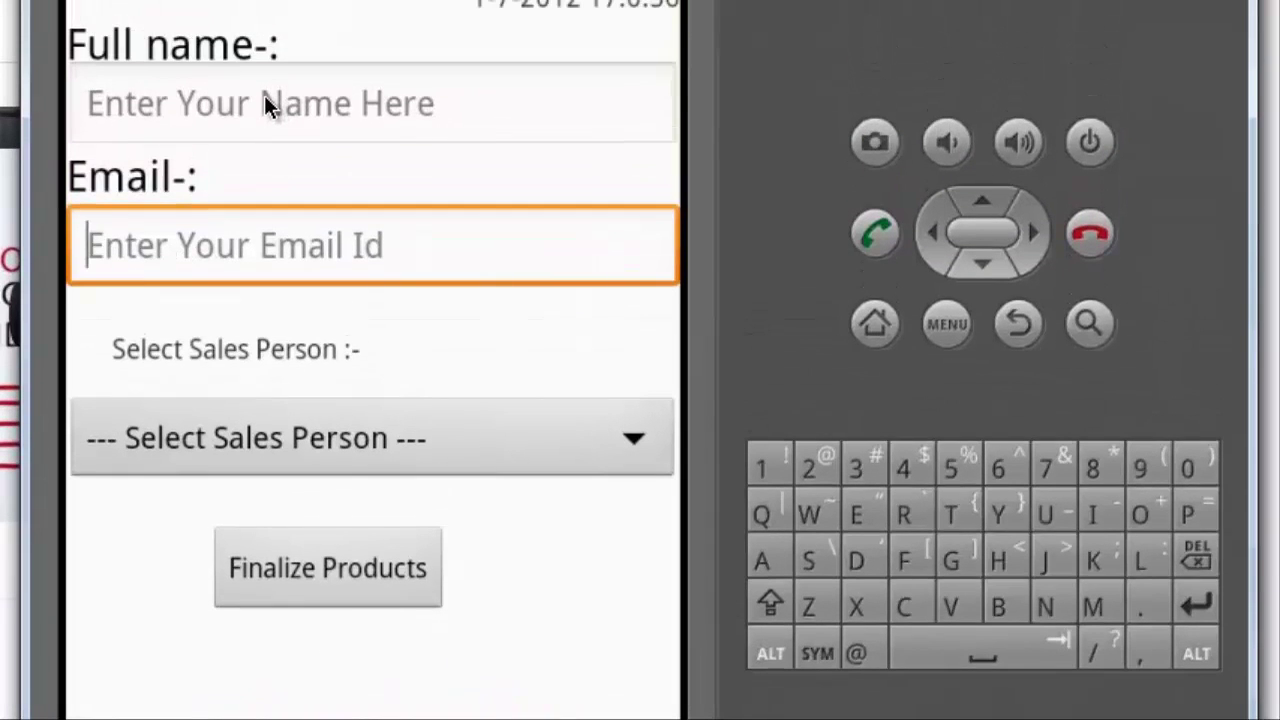
{"action": "left_click", "coordinate": [264, 103]}
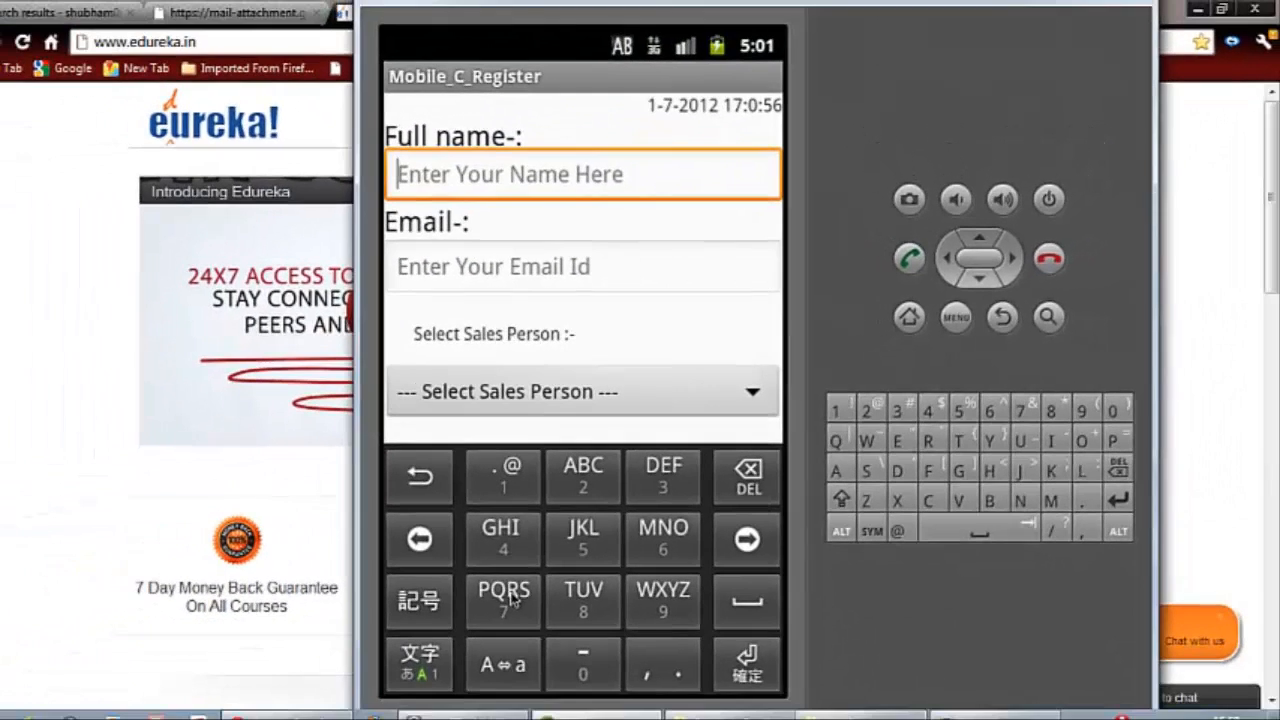
{"action": "left_click", "coordinate": [398, 672]}
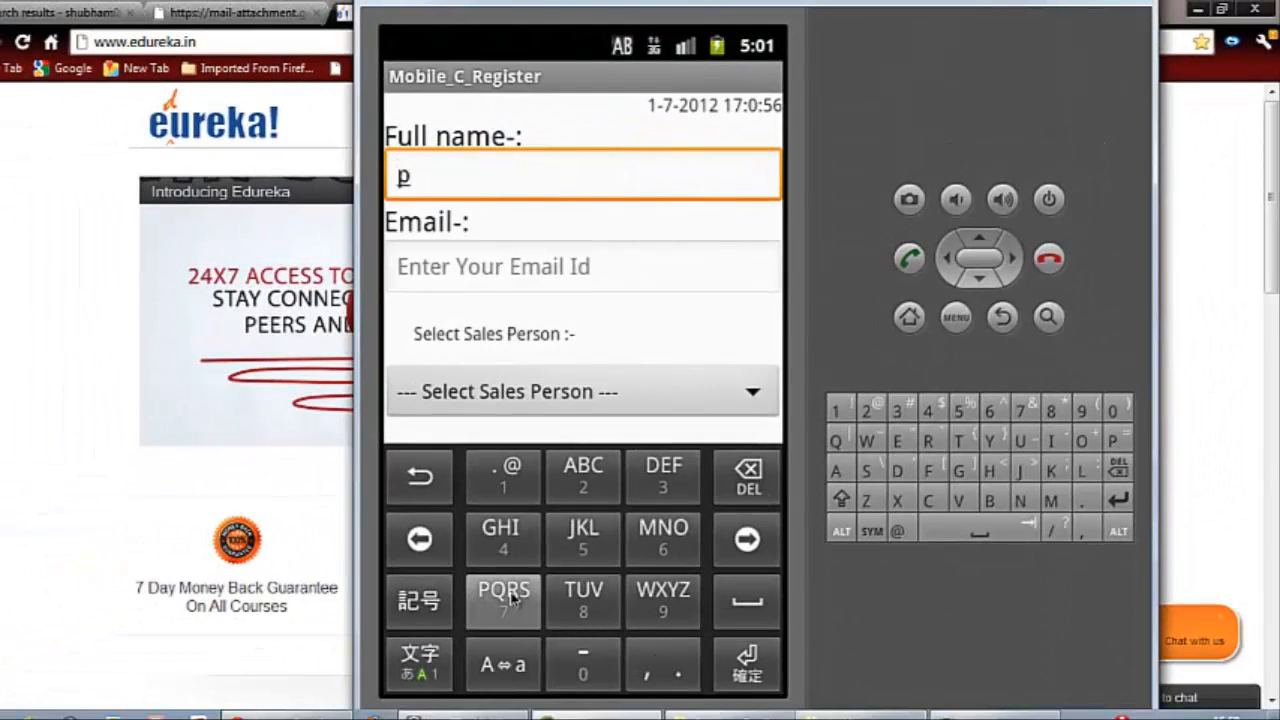
{"action": "left_click", "coordinate": [510, 597]}
{"action": "left_click", "coordinate": [510, 597]}
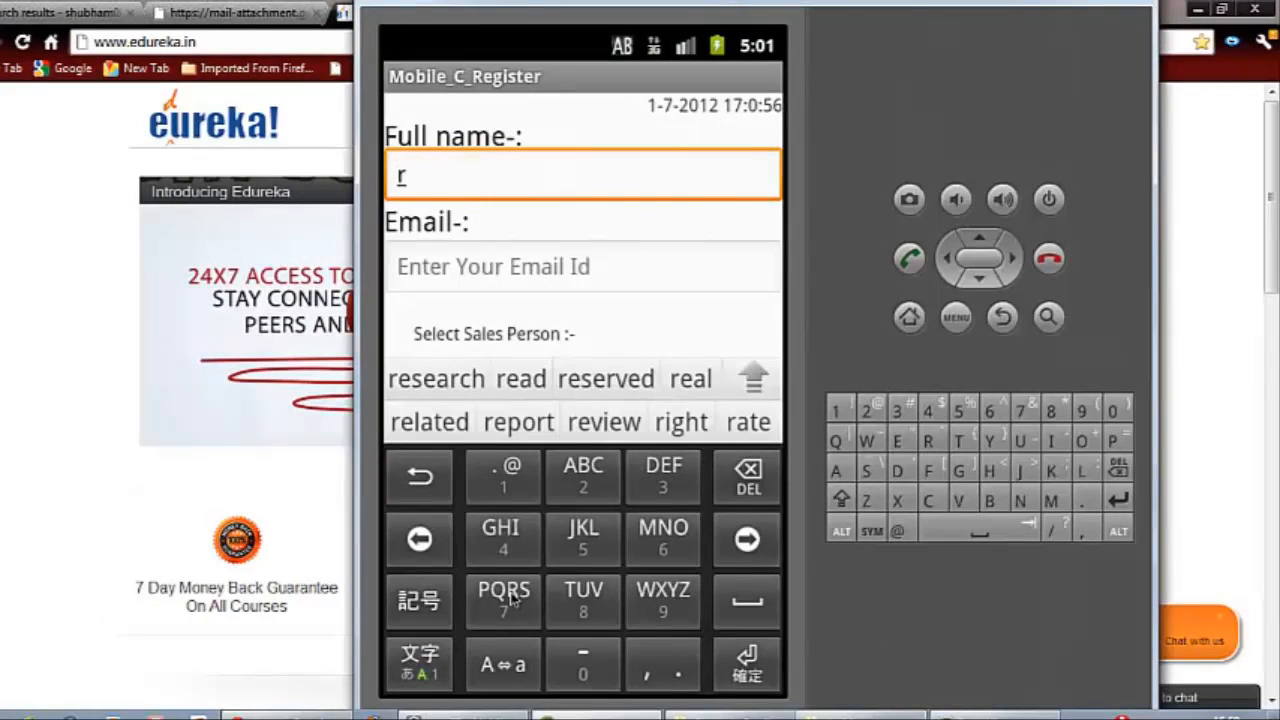
{"action": "left_click", "coordinate": [510, 597]}
{"action": "left_click", "coordinate": [510, 597]}
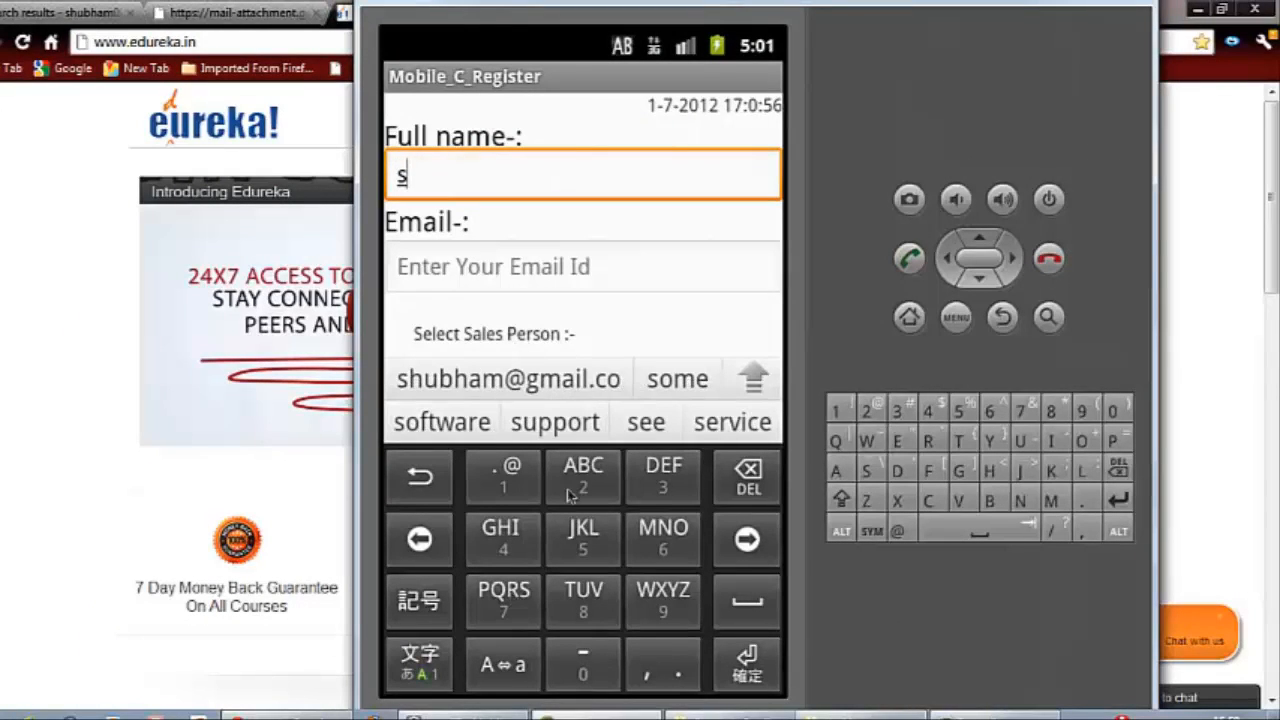
{"action": "left_click", "coordinate": [503, 555]}
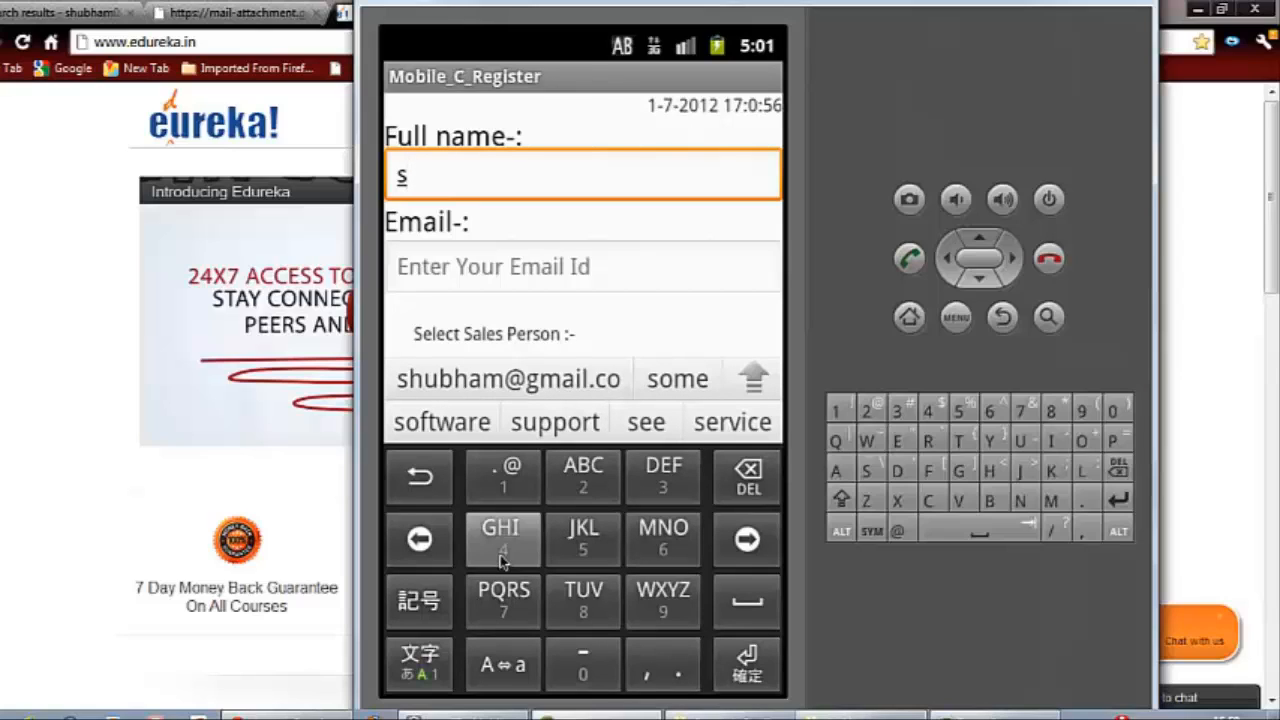
{"action": "left_click", "coordinate": [503, 555]}
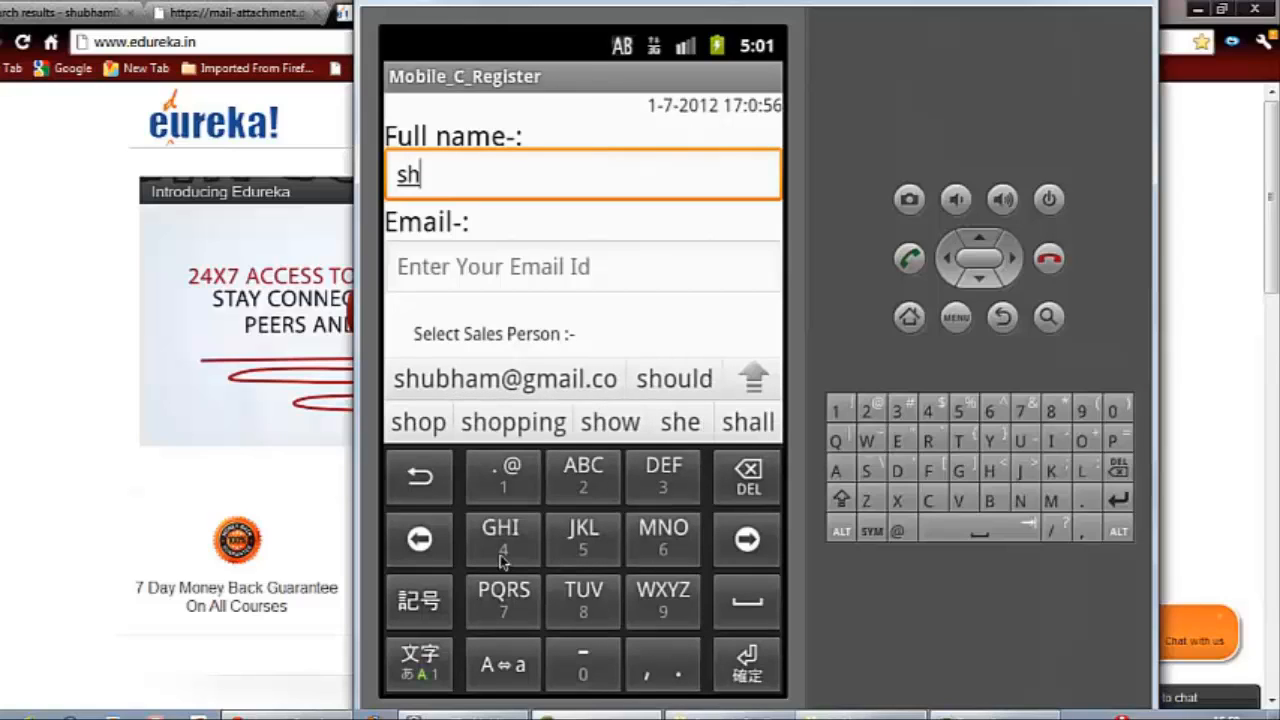
Step: Complete the Full name as 'shbham' and move to the Email field
{"action": "left_click", "coordinate": [582, 479]}
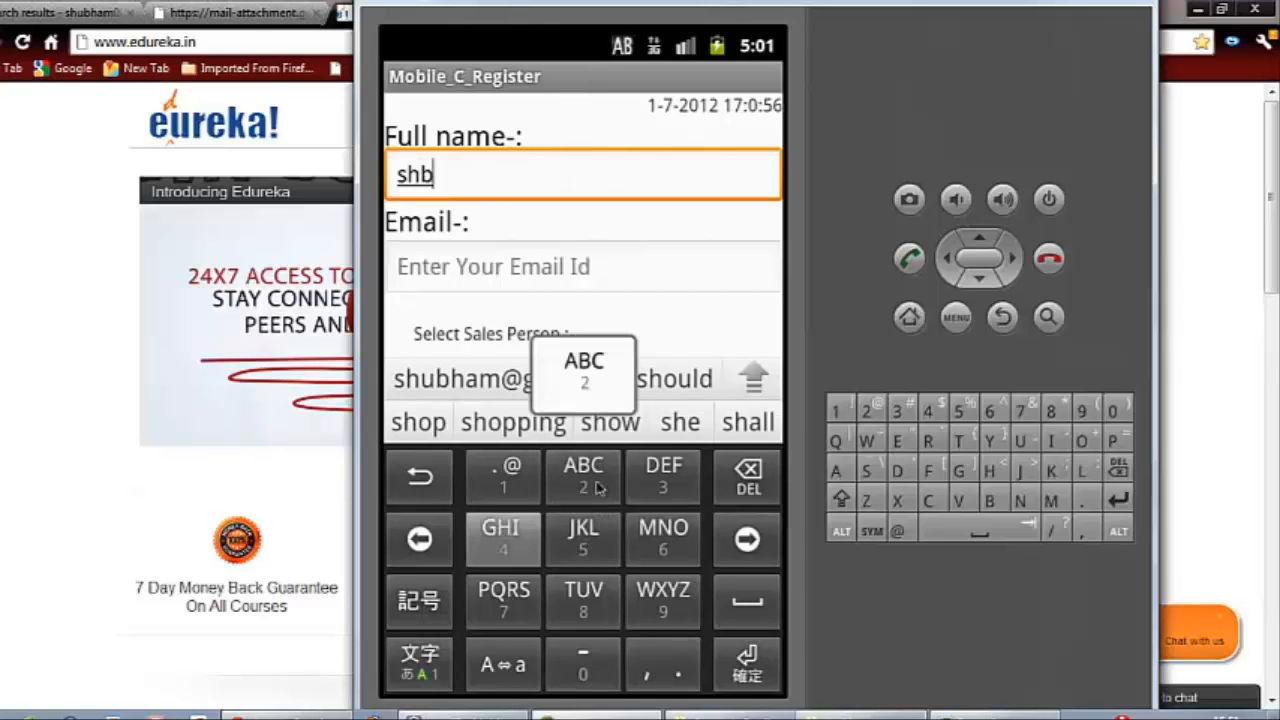
{"action": "left_click", "coordinate": [500, 537]}
{"action": "left_click", "coordinate": [500, 537]}
{"action": "left_click", "coordinate": [582, 479]}
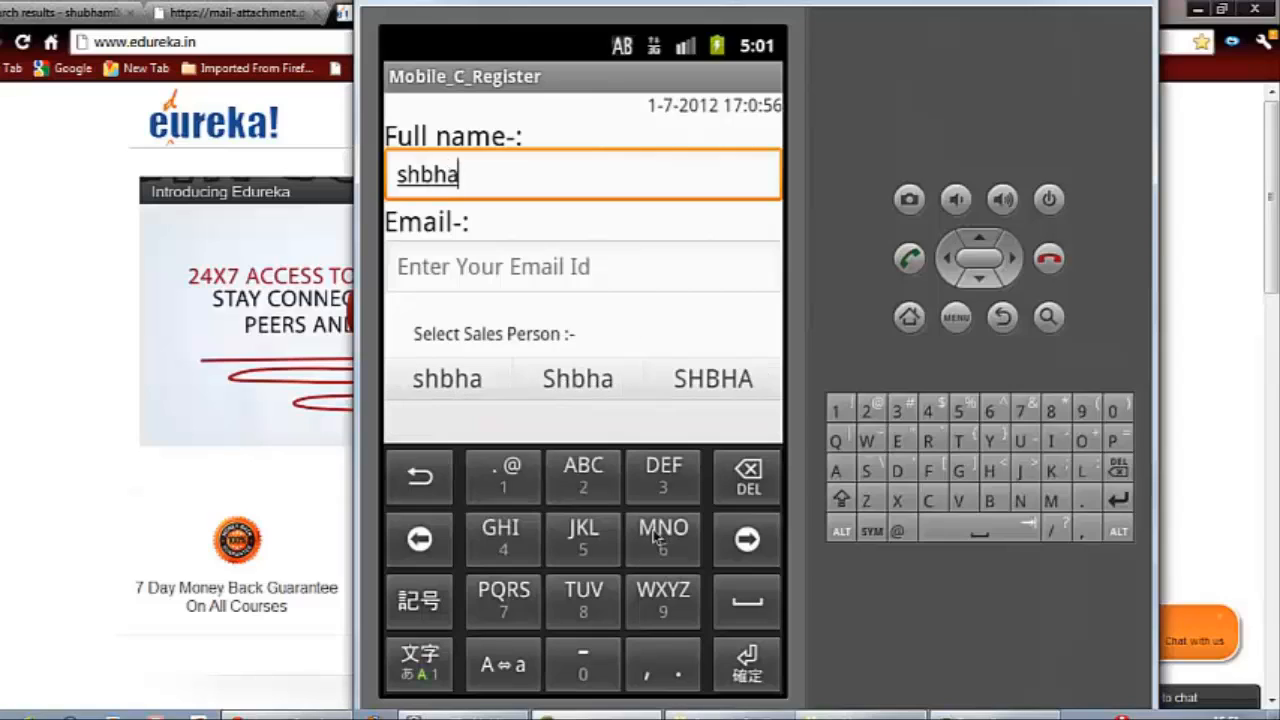
{"action": "left_click", "coordinate": [658, 540]}
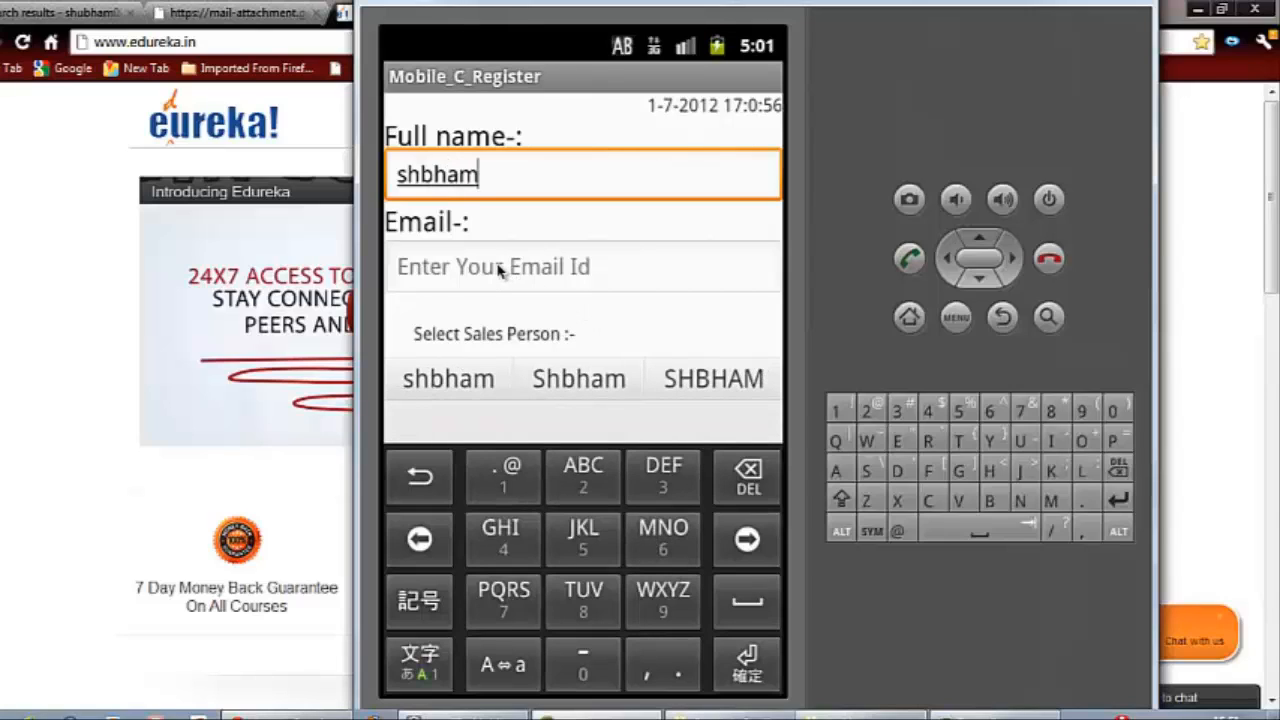
{"action": "left_click", "coordinate": [553, 268]}
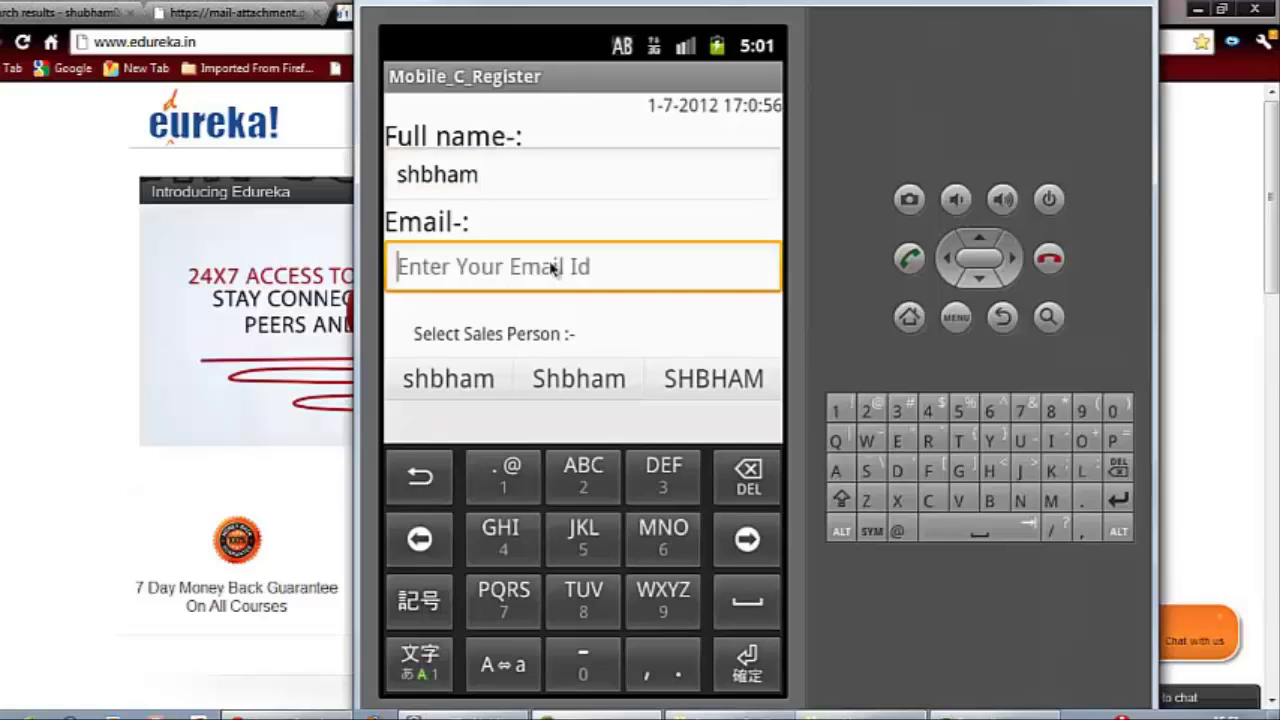
{"action": "left_click", "coordinate": [504, 597]}
{"action": "left_click", "coordinate": [504, 597]}
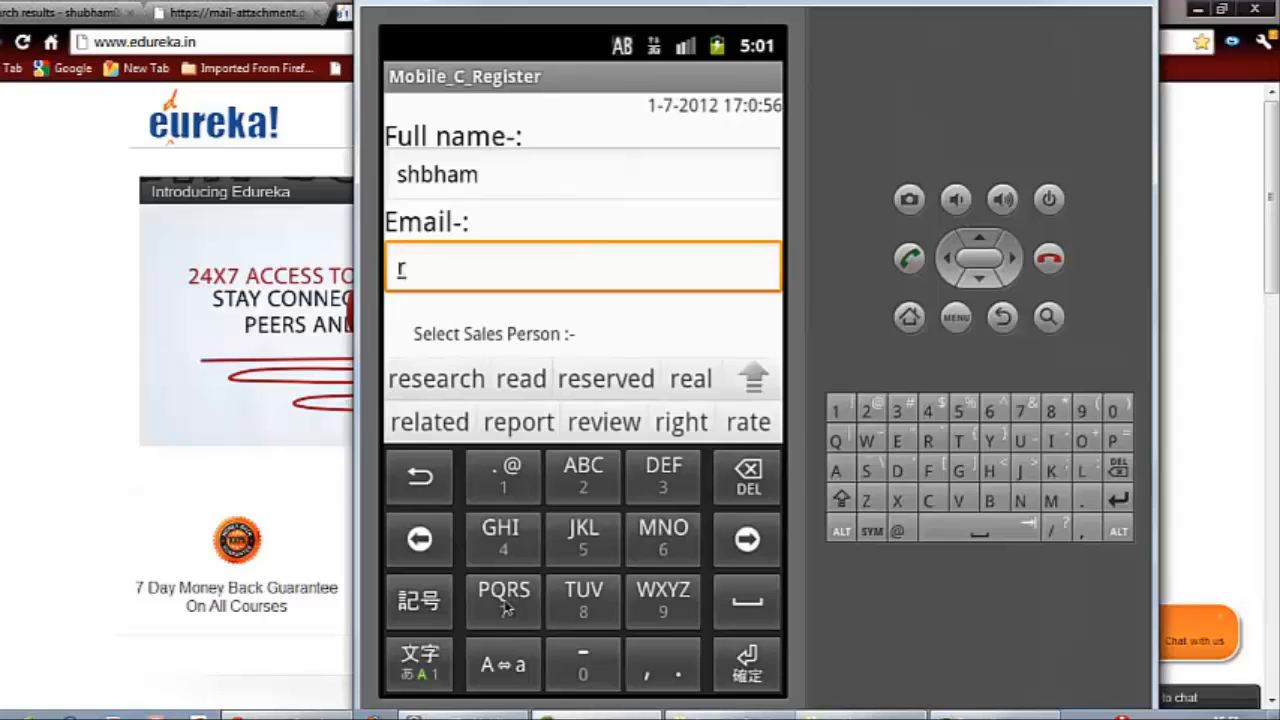
{"action": "left_click", "coordinate": [504, 597]}
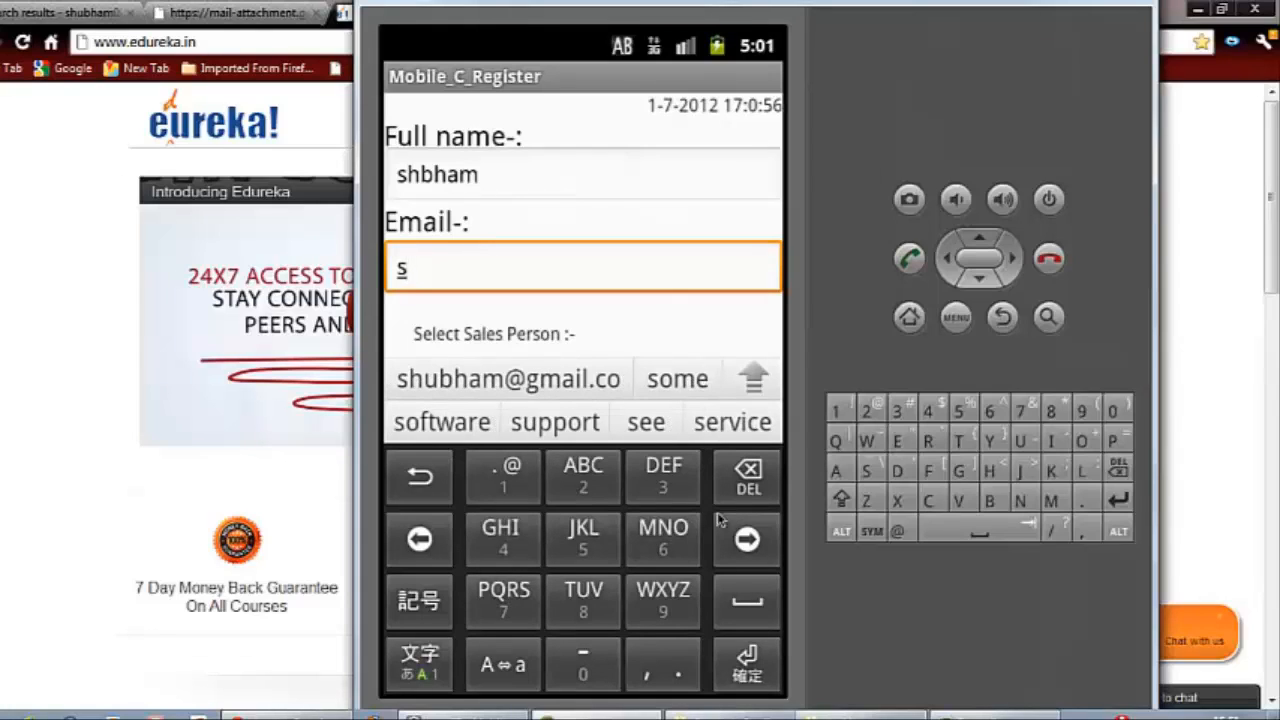
{"action": "left_click", "coordinate": [663, 537]}
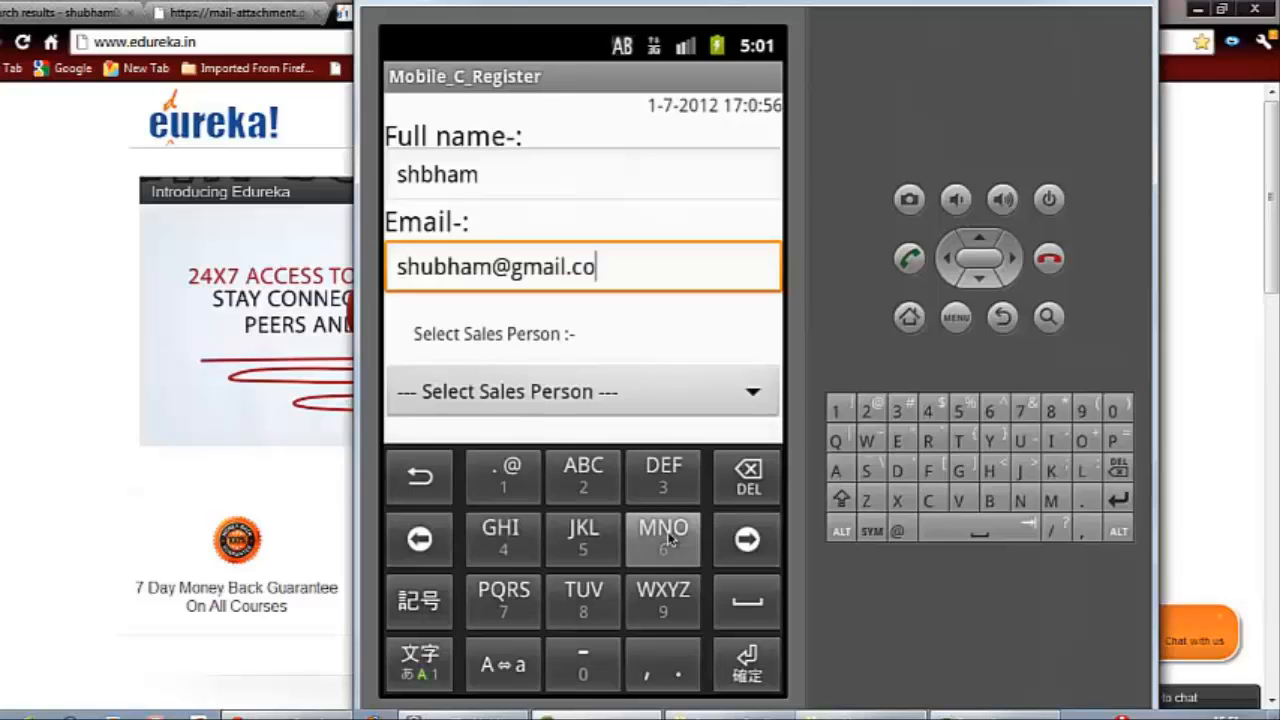
{"action": "left_click", "coordinate": [750, 660]}
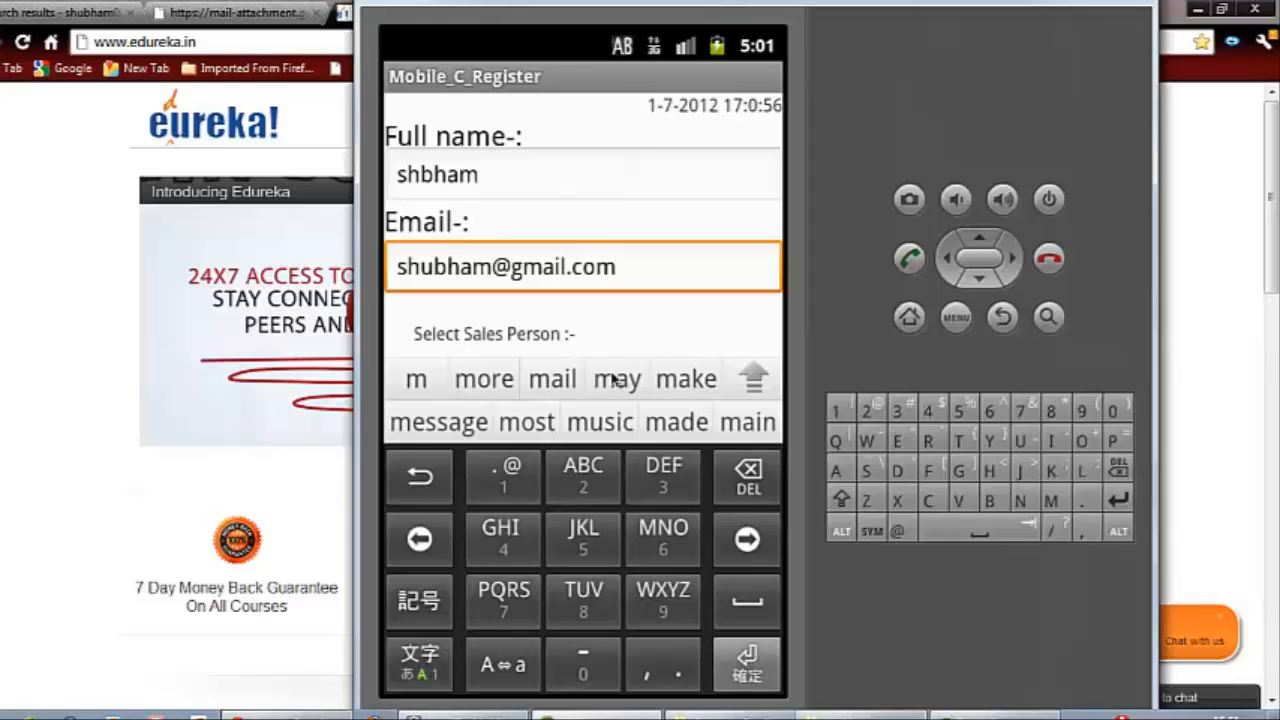
{"action": "key", "text": "Escape"}
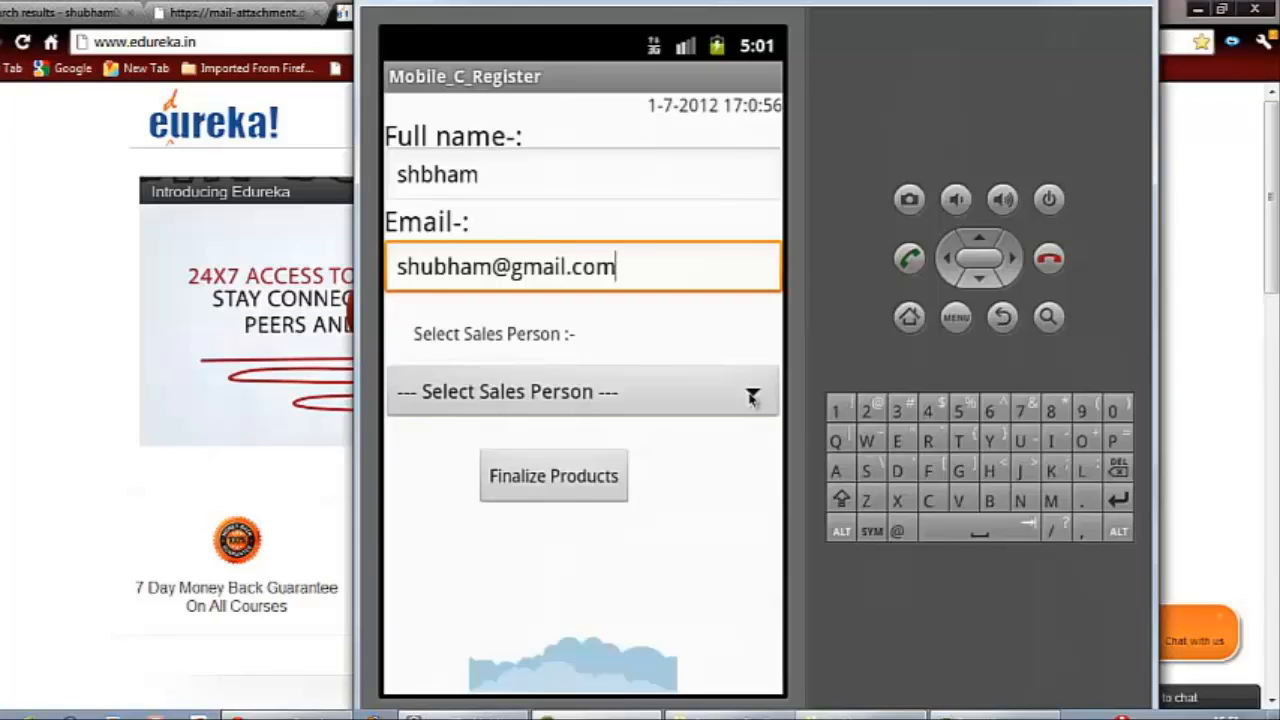
Step: Choose John as sales person and finalize, showing one Trumbull 200 at $999.99, total $1064.99
{"action": "left_click", "coordinate": [752, 396]}
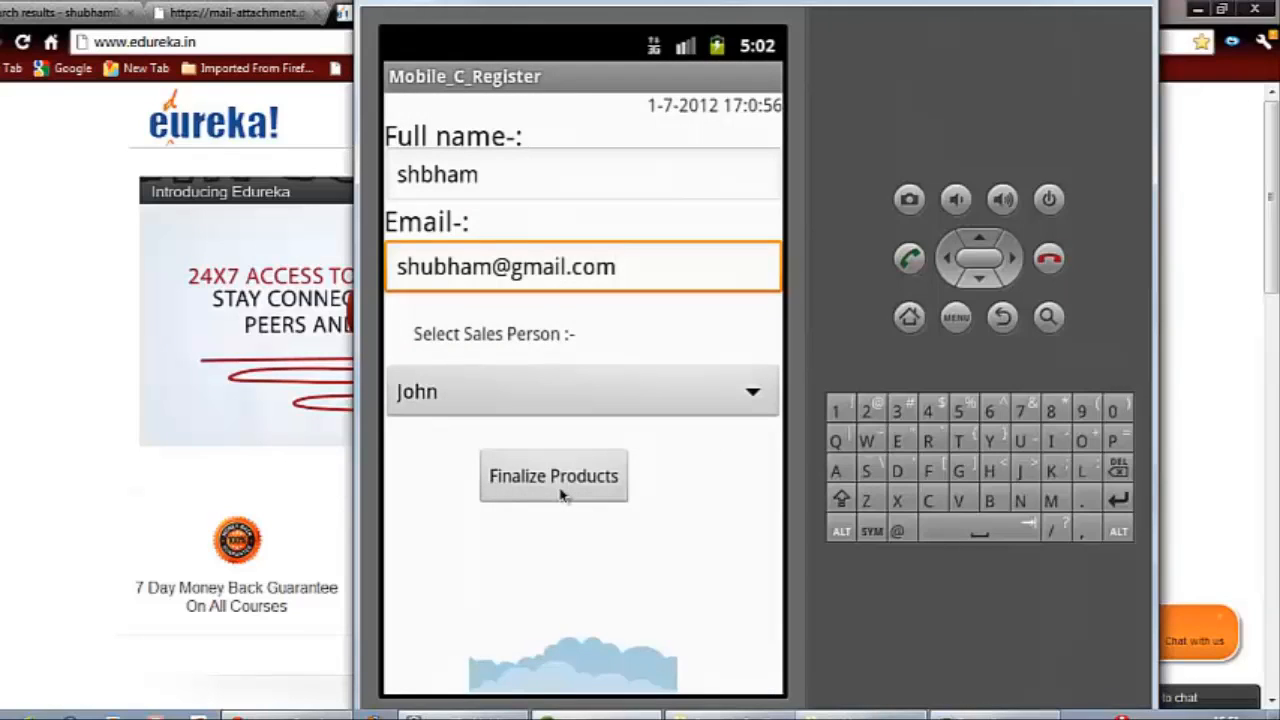
{"action": "left_click", "coordinate": [563, 494]}
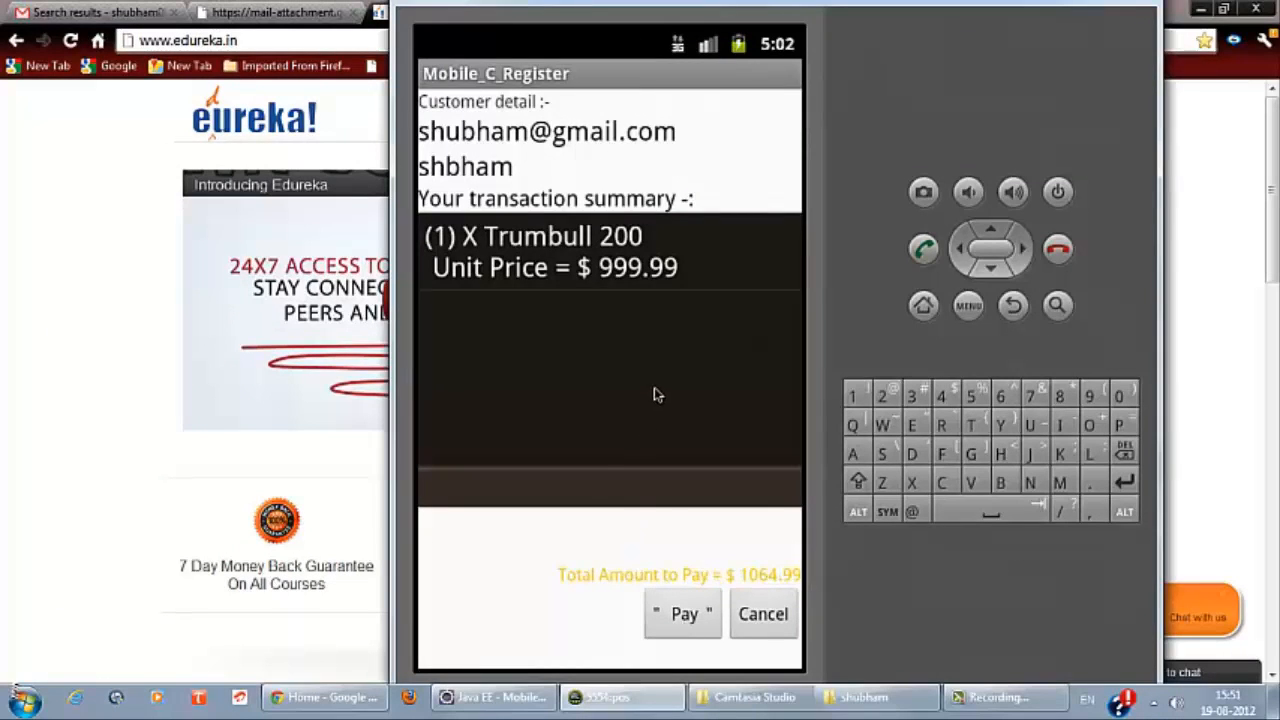
Step: Pay for the purchase and shift the emulator window lower on screen
{"action": "left_click", "coordinate": [685, 614]}
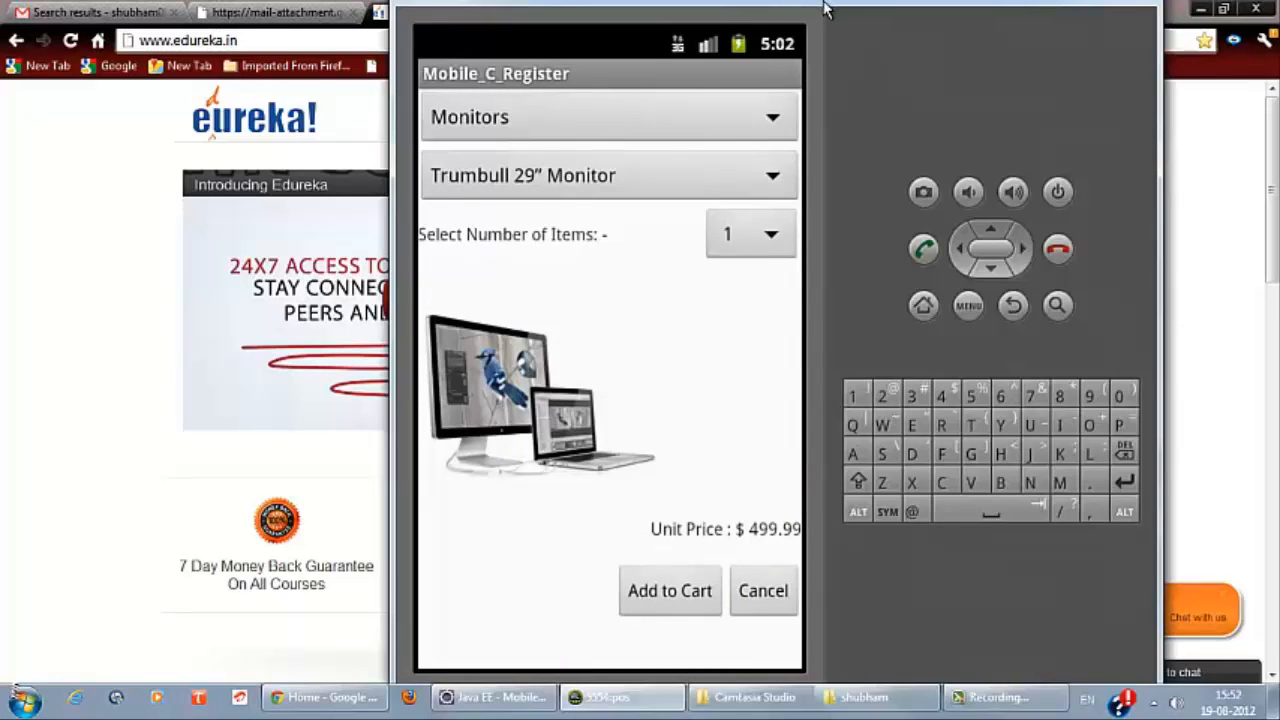
{"action": "left_click_drag", "start_coordinate": [850, 5], "coordinate": [957, 82]}
Step: Minimize the emulator to reveal the edureka homepage in Chrome
{"action": "left_click", "coordinate": [1070, 73]}
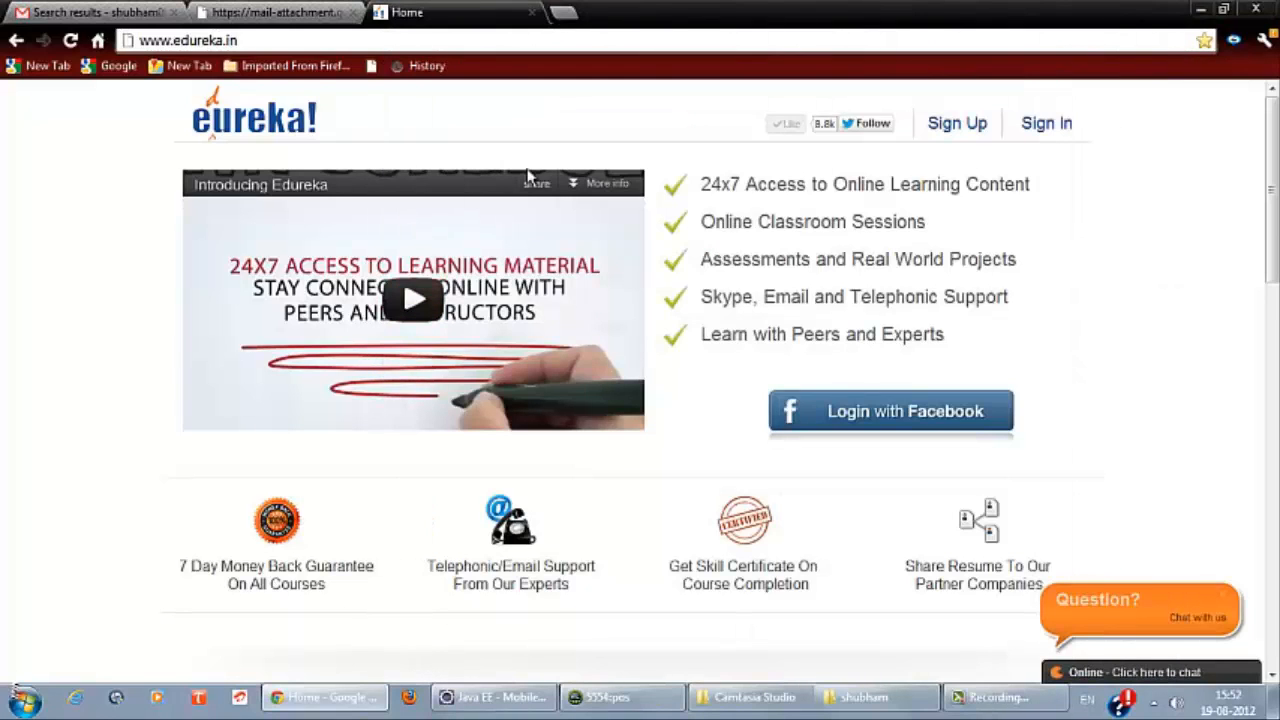